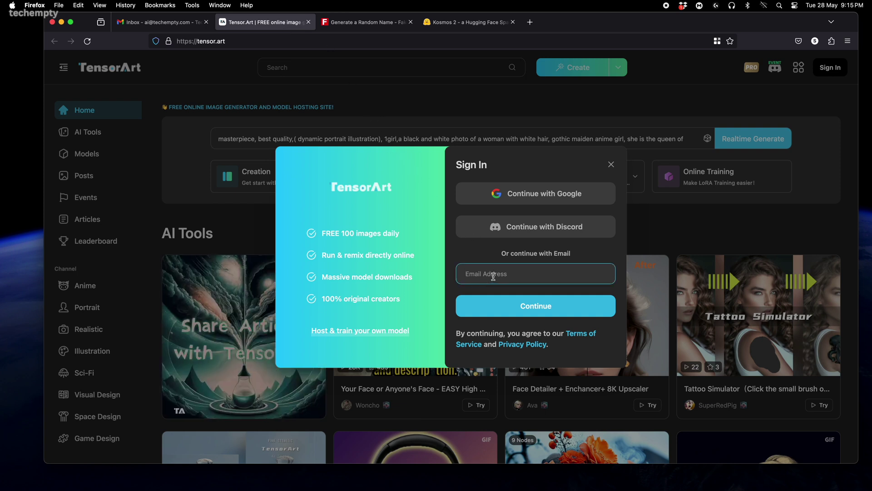
Step: Request a Tensor.Art sign-in link for the entered email address
{"action": "left_click", "coordinate": [500, 307]}
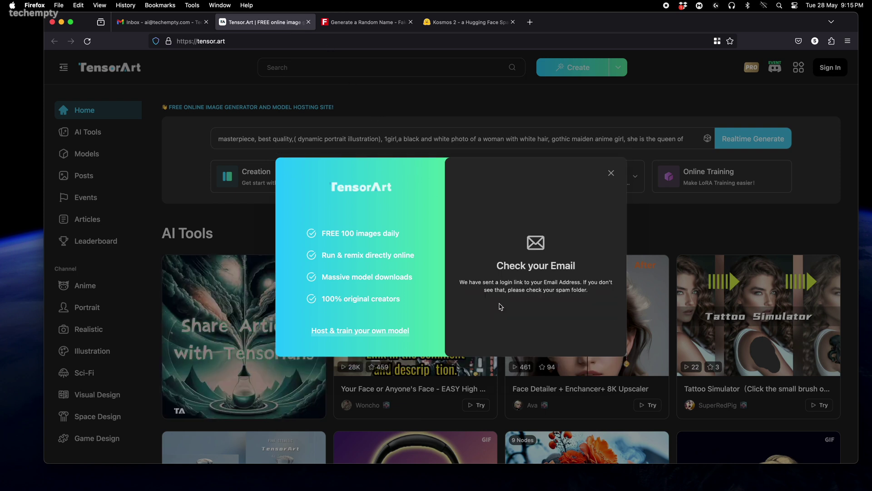
Step: Refresh the Gmail inbox and open the Tensor.Art sign-in email
{"action": "left_click", "coordinate": [181, 23]}
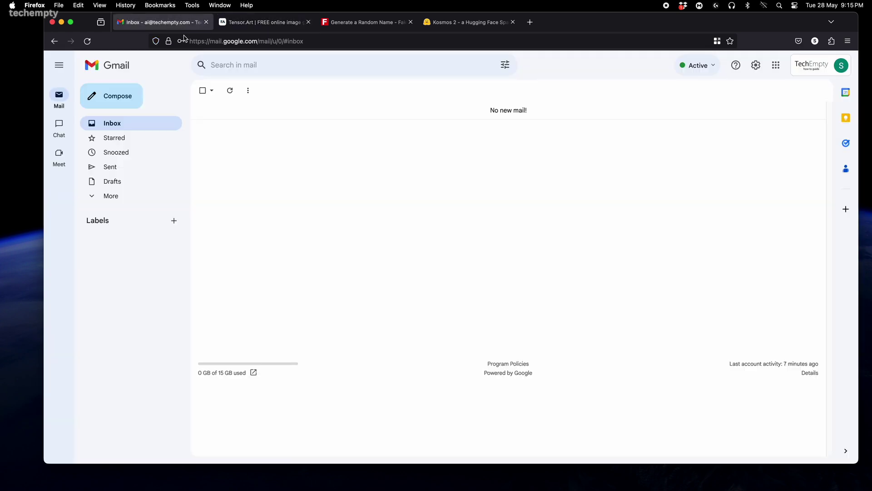
{"action": "left_click", "coordinate": [230, 91]}
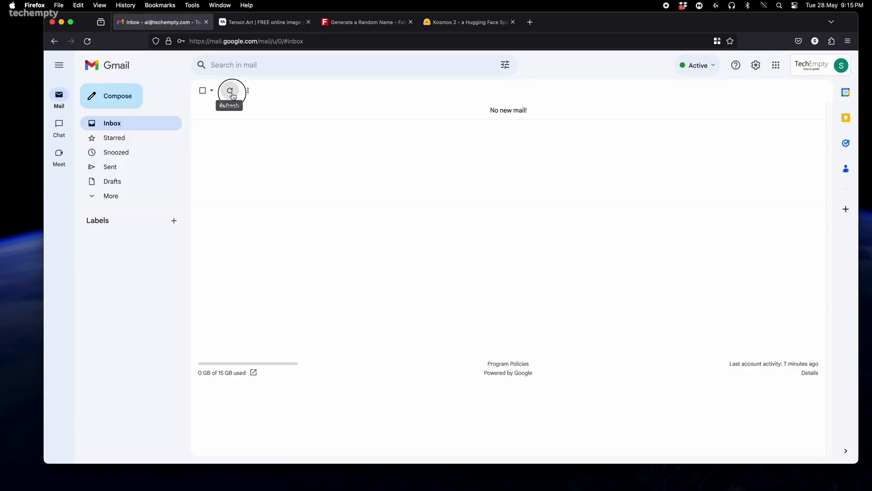
{"action": "left_click", "coordinate": [251, 112]}
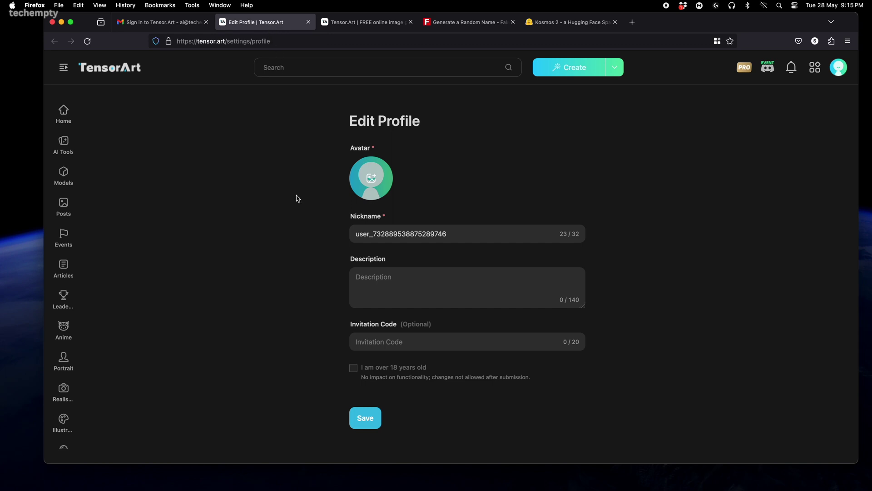
Step: Save the profile with the default nickname and open the epiCPhotoGasm checkpoint page from Models
{"action": "left_click", "coordinate": [365, 421]}
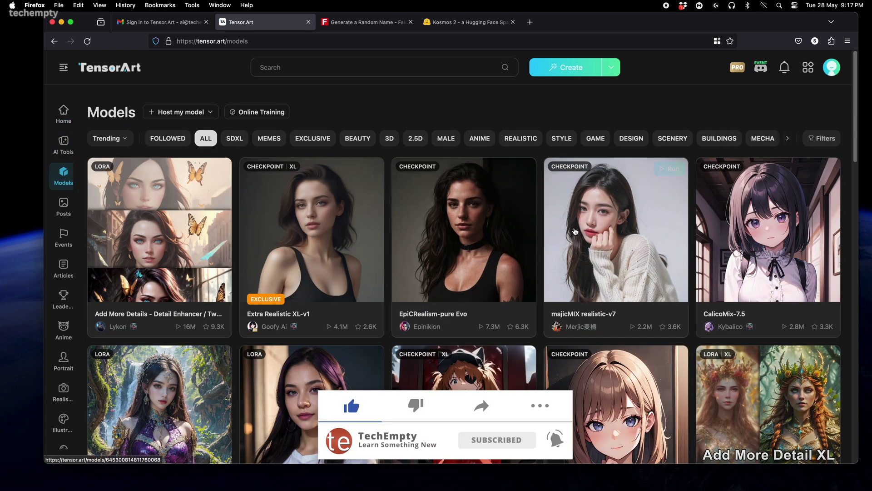
{"action": "scroll", "coordinate": [375, 257], "scroll_direction": "down", "scroll_amount": 3}
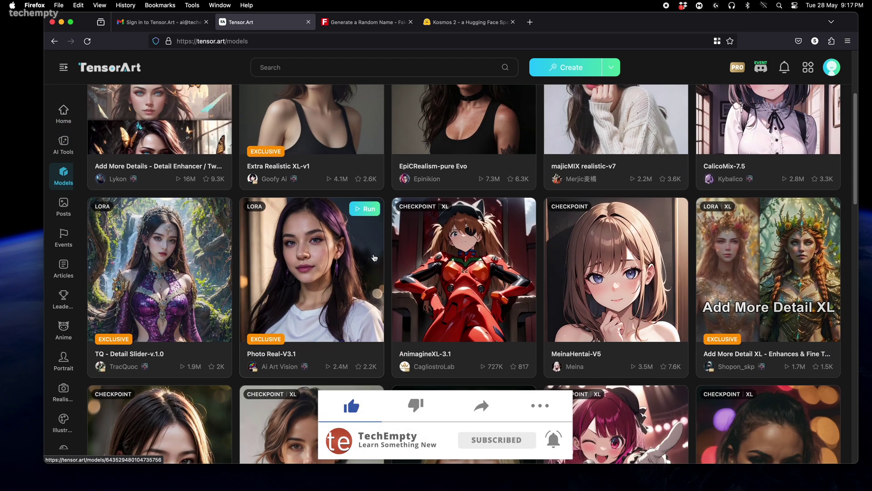
{"action": "scroll", "coordinate": [374, 257], "scroll_direction": "down", "scroll_amount": 3}
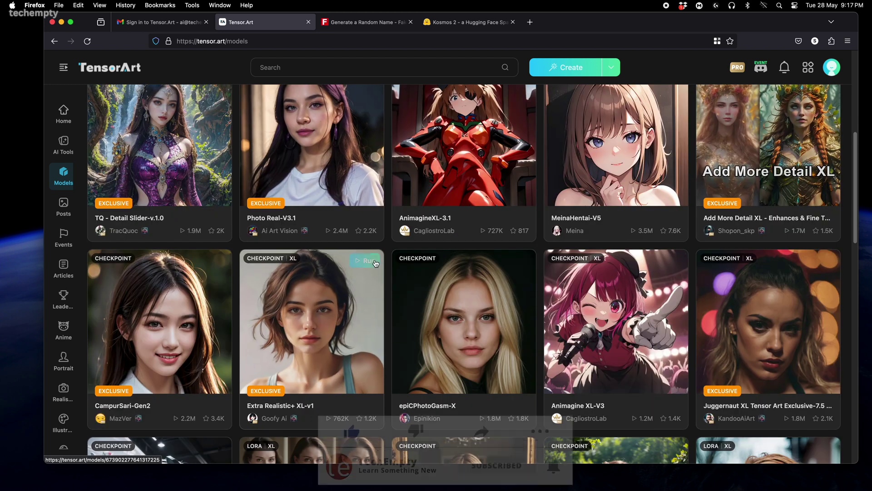
{"action": "left_click", "coordinate": [482, 353]}
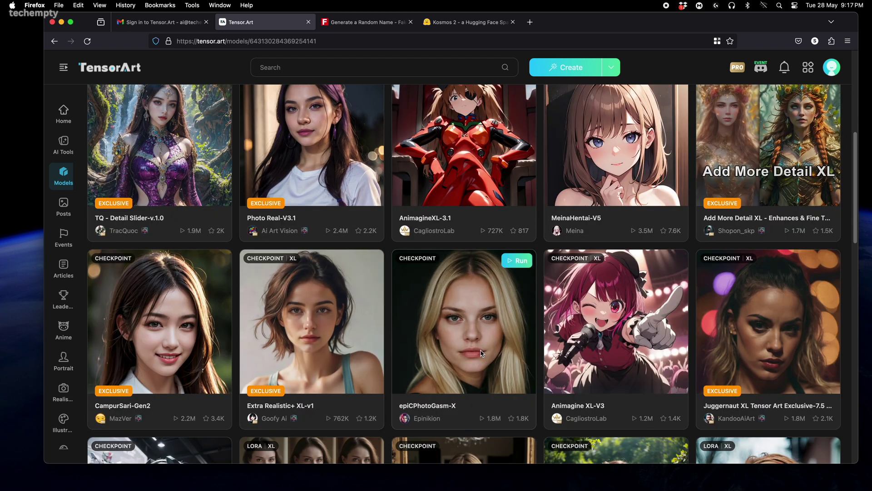
{"action": "scroll", "coordinate": [430, 275], "scroll_direction": "down", "scroll_amount": 1}
{"action": "scroll", "coordinate": [431, 279], "scroll_direction": "down", "scroll_amount": 1}
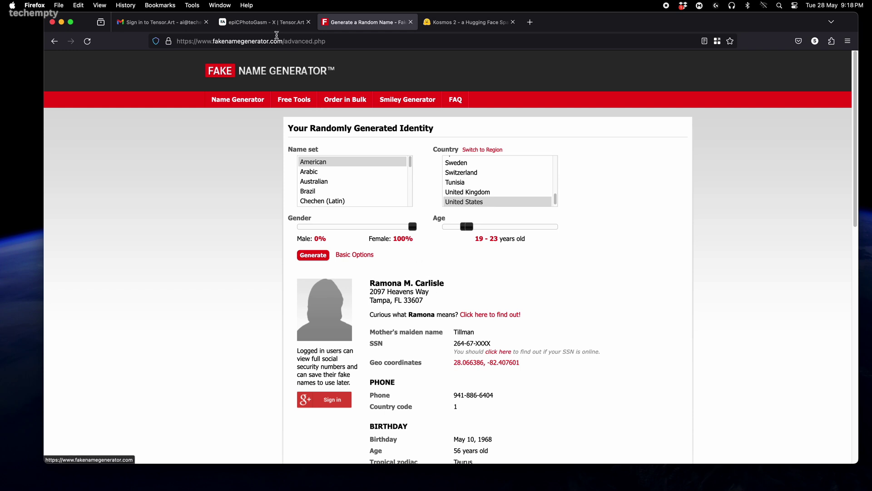
Step: Return to the epiCPhotoGasm model page tab
{"action": "left_click", "coordinate": [275, 26]}
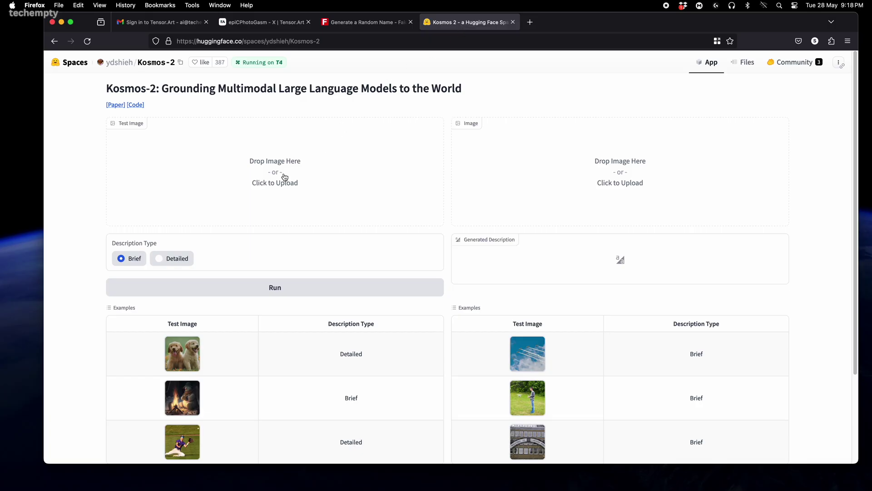
Step: Upload Real Model.png to Kosmos-2 and generate its detailed portrait description
{"action": "left_click", "coordinate": [275, 176]}
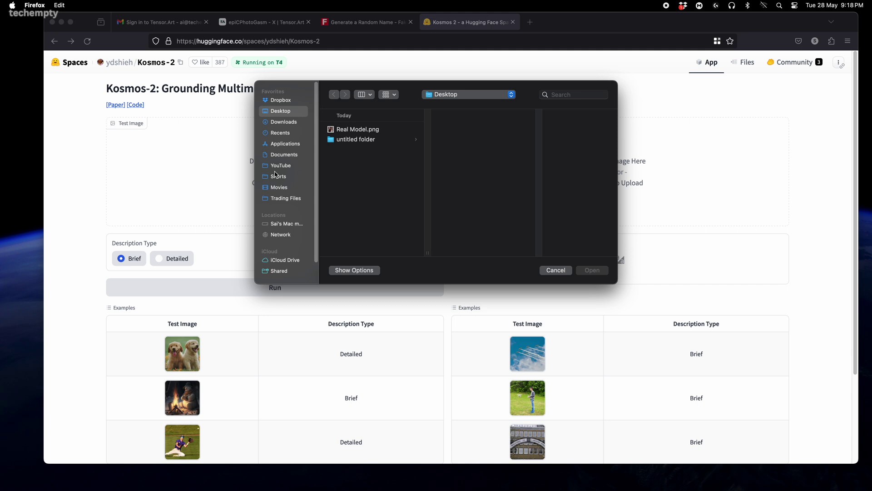
{"action": "double_click", "coordinate": [345, 129]}
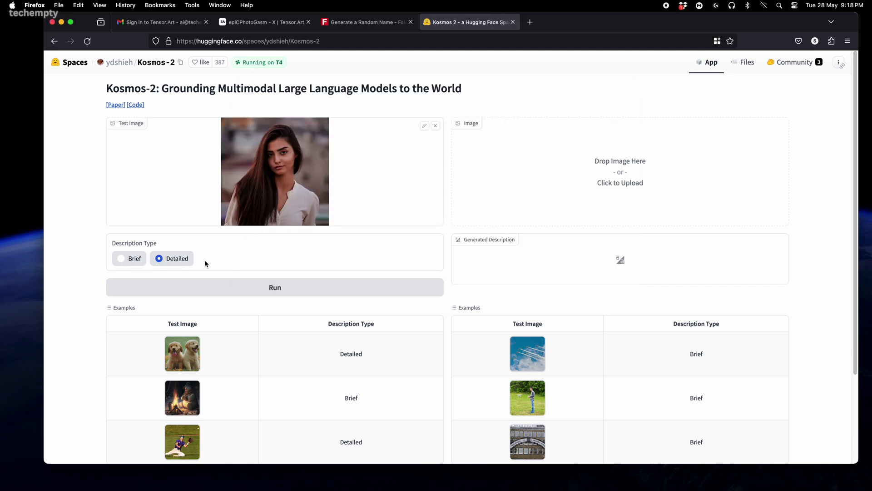
{"action": "left_click", "coordinate": [229, 292]}
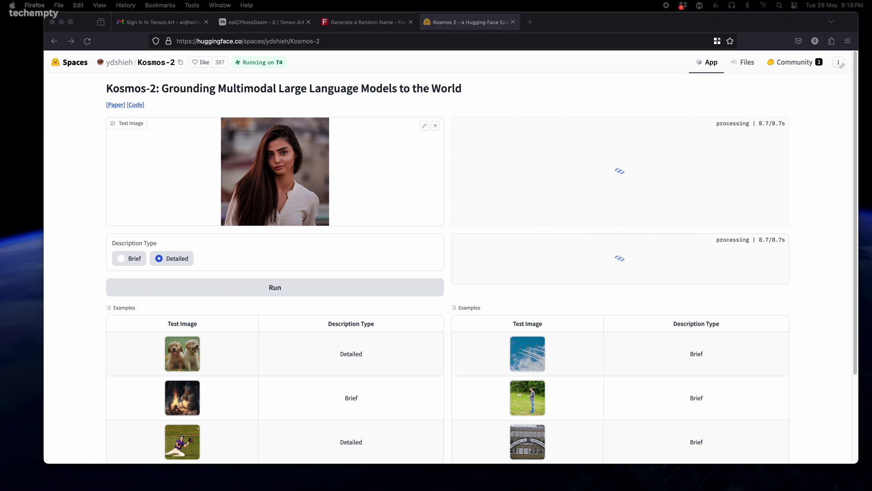
{"action": "scroll", "coordinate": [682, 273], "scroll_direction": "down", "scroll_amount": 1}
{"action": "left_click_drag", "start_coordinate": [538, 261], "coordinate": [721, 282]}
{"action": "key", "text": "cmd+c"}
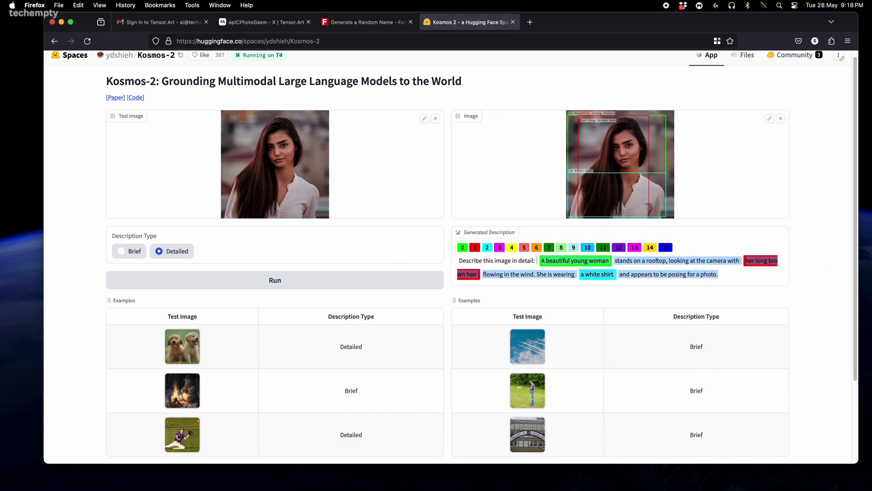
Step: Paste the description into TextEdit and work in the woman's age, name and nationality
{"action": "key", "text": "cmd+Tab"}
{"action": "key", "text": "cmd+v"}
{"action": "key", "text": "BackSpace"}
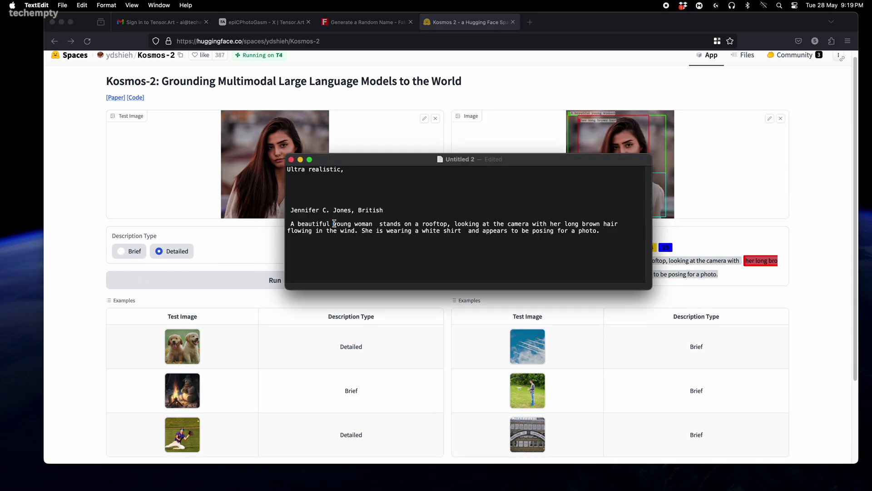
{"action": "left_click", "coordinate": [334, 224]}
{"action": "type", "text": "22 Years"}
{"action": "left_click_drag", "start_coordinate": [291, 210], "coordinate": [351, 210]}
{"action": "left_click_drag", "start_coordinate": [291, 211], "coordinate": [408, 223]}
{"action": "key", "text": "BackSpace"}
{"action": "key", "text": "BackSpace"}
{"action": "key", "text": "BackSpace"}
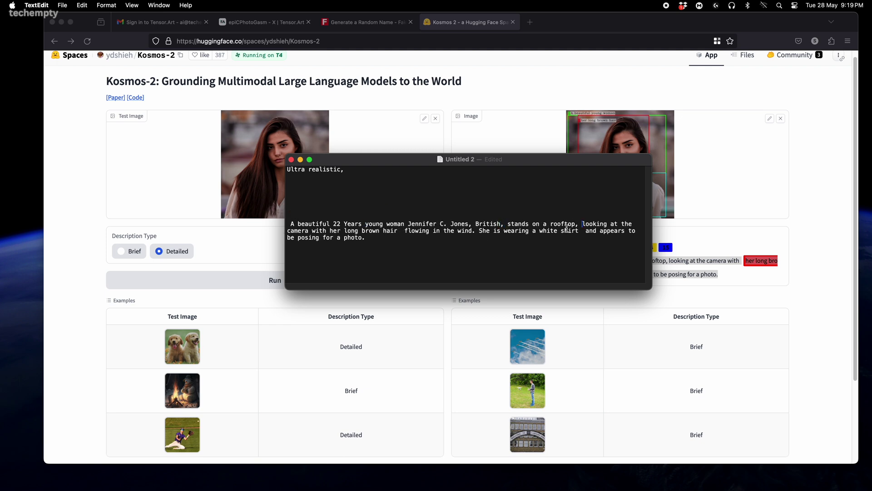
{"action": "left_click", "coordinate": [291, 224]}
{"action": "key", "text": "BackSpace"}
{"action": "key", "text": "BackSpace"}
{"action": "key", "text": "BackSpace"}
{"action": "key", "text": "BackSpace"}
{"action": "key", "text": "BackSpace"}
{"action": "key", "text": "BackSpace"}
{"action": "key", "text": "BackSpace"}
{"action": "key", "text": "BackSpace"}
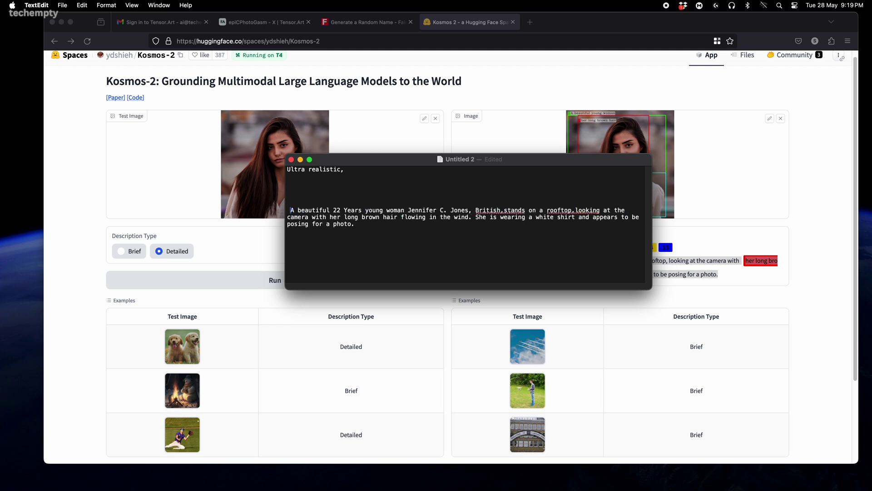
{"action": "key", "text": "super+a"}
{"action": "key", "text": "super+c"}
Step: Paste the finished portrait prompt into Tensor.Art's Text2Img prompt field
{"action": "right_click", "coordinate": [379, 177]}
{"action": "left_click", "coordinate": [409, 236]}
{"action": "left_click", "coordinate": [262, 22]}
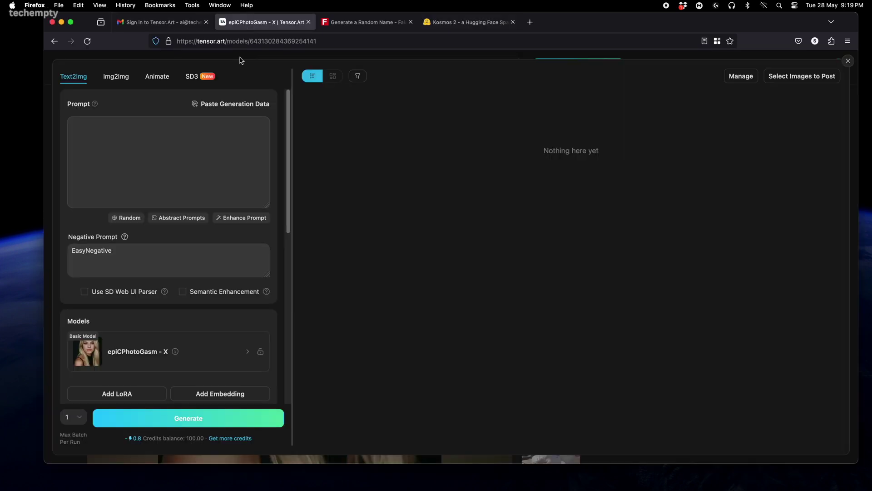
{"action": "right_click", "coordinate": [201, 150]}
{"action": "left_click", "coordinate": [213, 201]}
Step: Replace EasyNegative with negative terms: Ugly, Worst Quality, Deformed IRIS, 3D Render, Anime, Cropped
{"action": "left_click", "coordinate": [105, 264]}
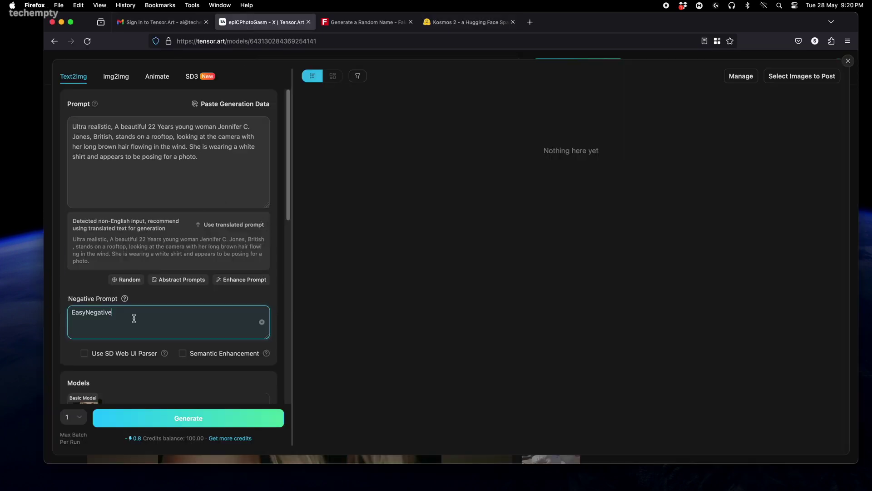
{"action": "right_click", "coordinate": [136, 318]}
{"action": "left_click", "coordinate": [150, 363]}
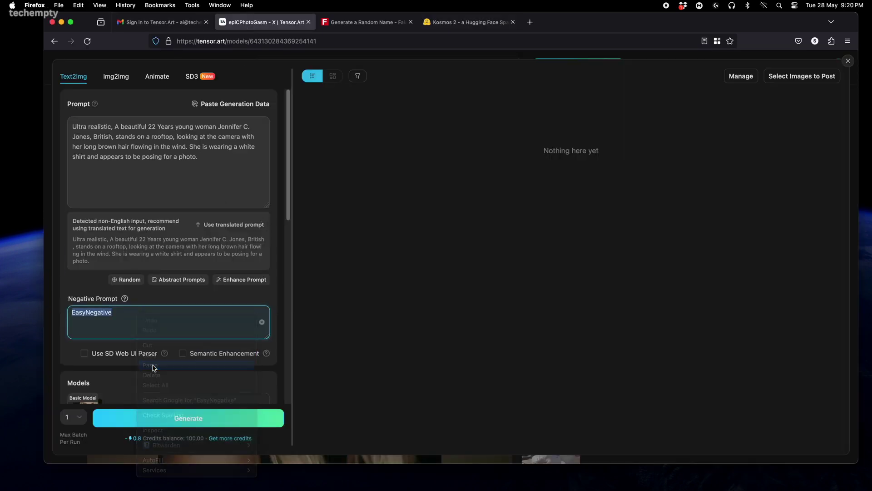
{"action": "left_click_drag", "start_coordinate": [181, 336], "coordinate": [56, 303]}
{"action": "scroll", "coordinate": [180, 387], "scroll_direction": "down", "scroll_amount": 5}
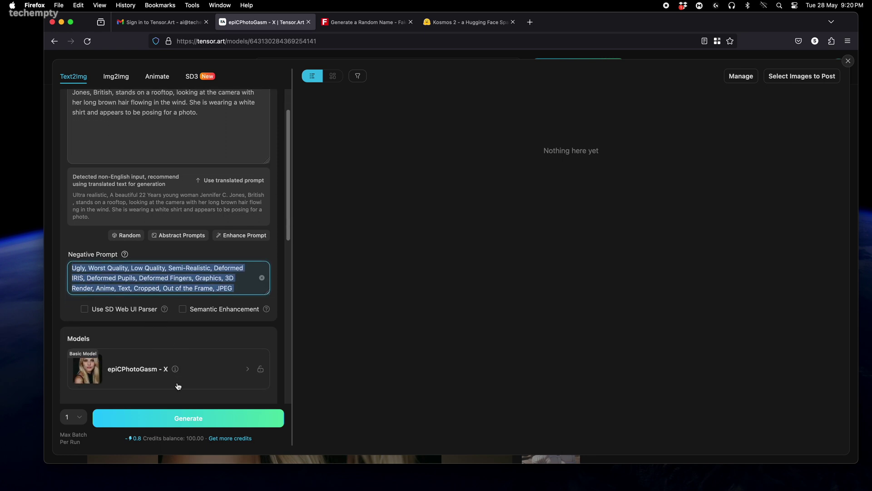
{"action": "scroll", "coordinate": [182, 378], "scroll_direction": "down", "scroll_amount": 1}
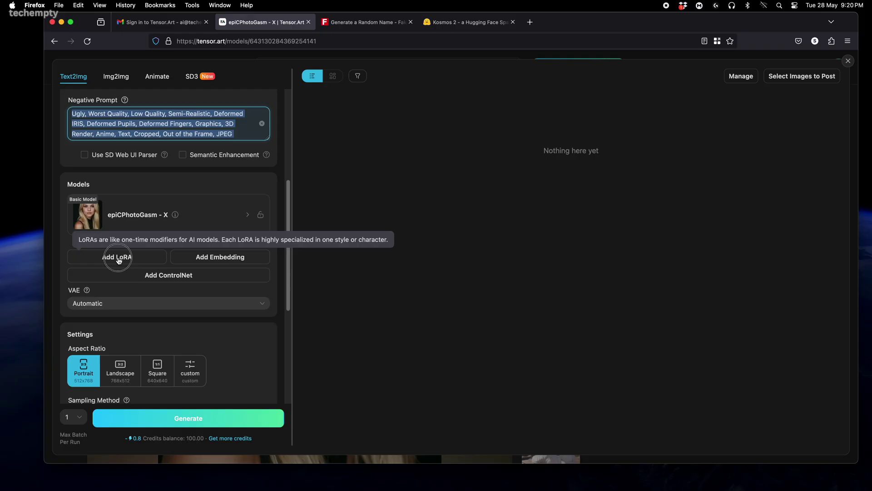
{"action": "left_click", "coordinate": [117, 257]}
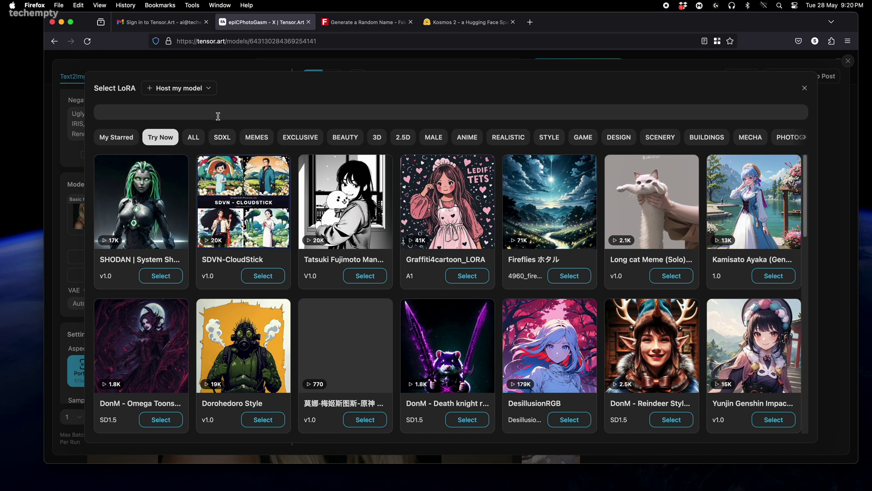
Step: Search LoRAs for 'hand' and add Real Hand Details V3
{"action": "left_click", "coordinate": [218, 114]}
{"action": "type", "text": "han"}
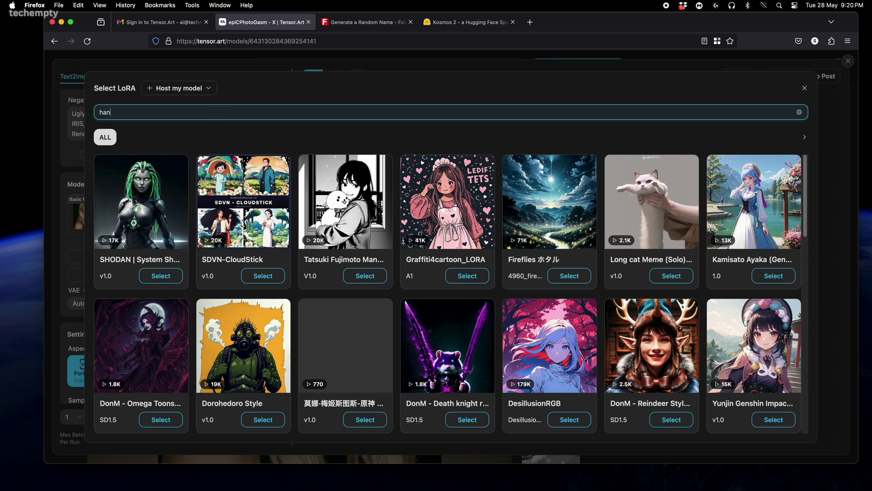
{"action": "type", "text": "d"}
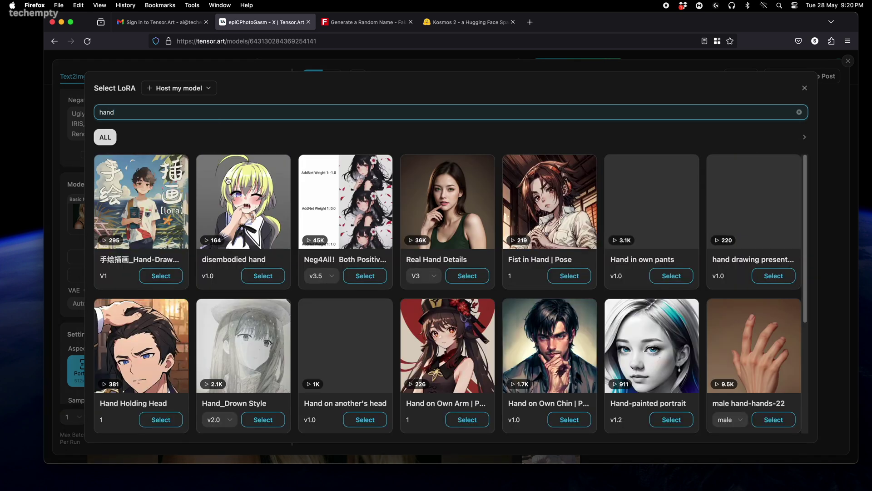
{"action": "left_click", "coordinate": [463, 279]}
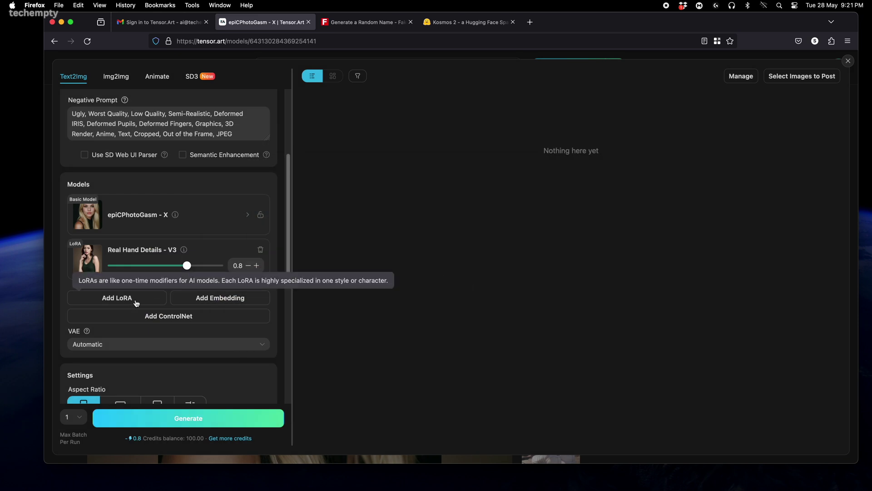
Step: Reopen the LoRA library, clear the search and browse the BEAUTY category
{"action": "left_click", "coordinate": [116, 298]}
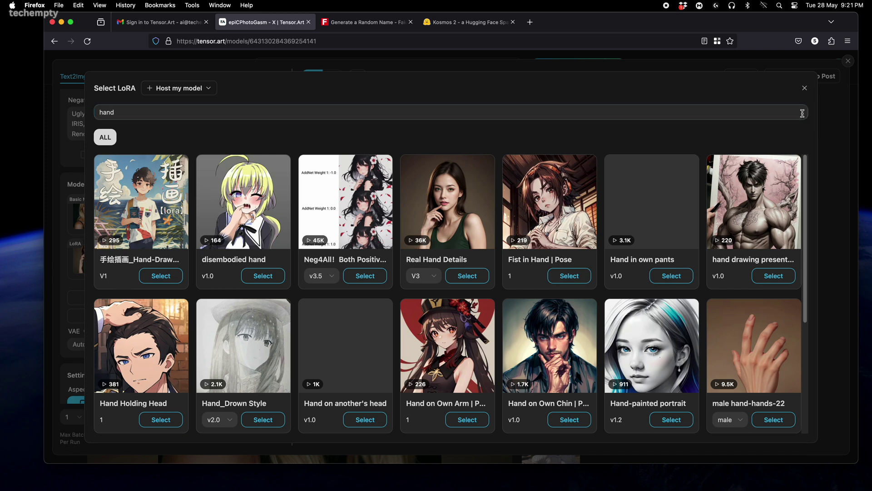
{"action": "left_click", "coordinate": [800, 112]}
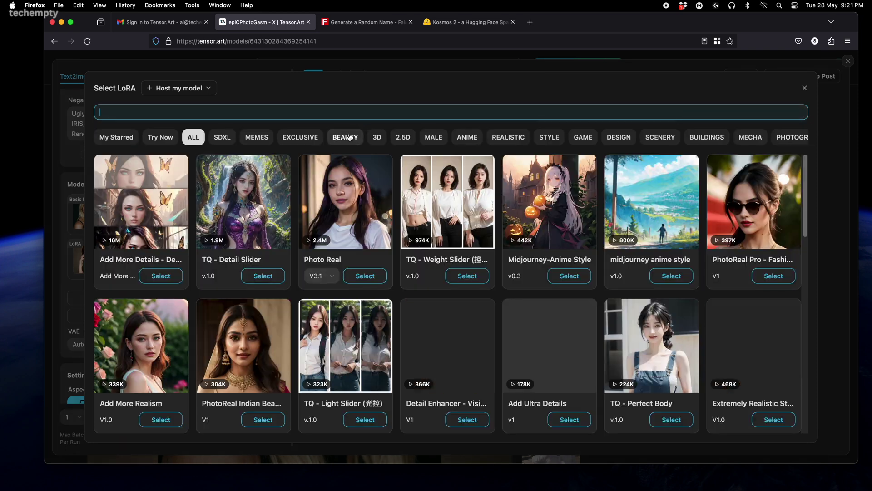
{"action": "left_click", "coordinate": [348, 139]}
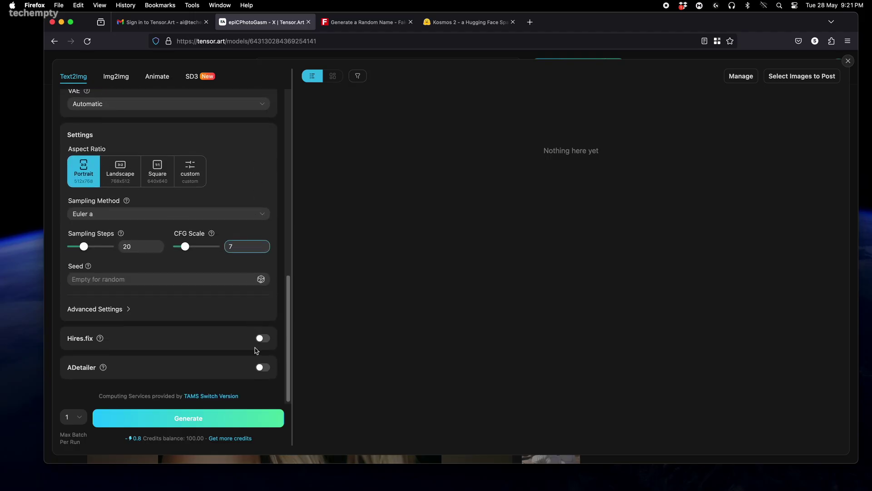
Step: Keep the sampler, enable Hires.fix 2x with R-ESRGAN 4x+ and ADetailer face_yolov8s.pt
{"action": "left_click", "coordinate": [252, 215]}
{"action": "scroll", "coordinate": [165, 288], "scroll_direction": "down", "scroll_amount": 5}
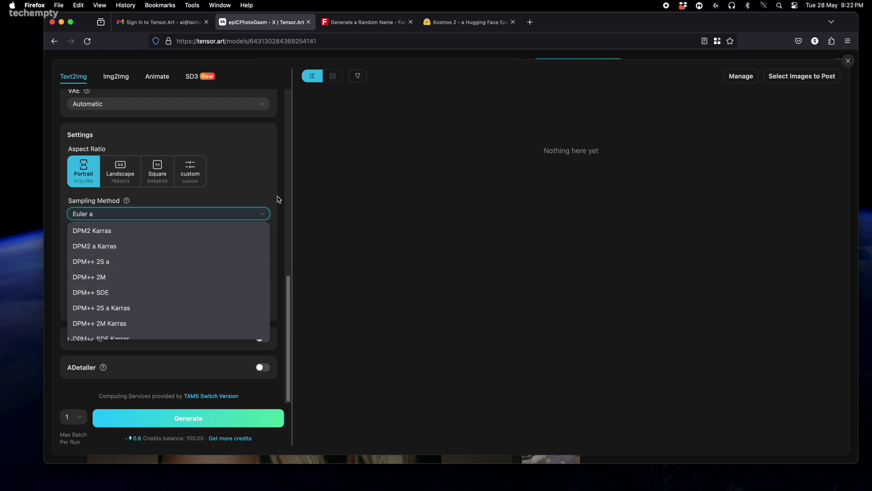
{"action": "left_click", "coordinate": [277, 199]}
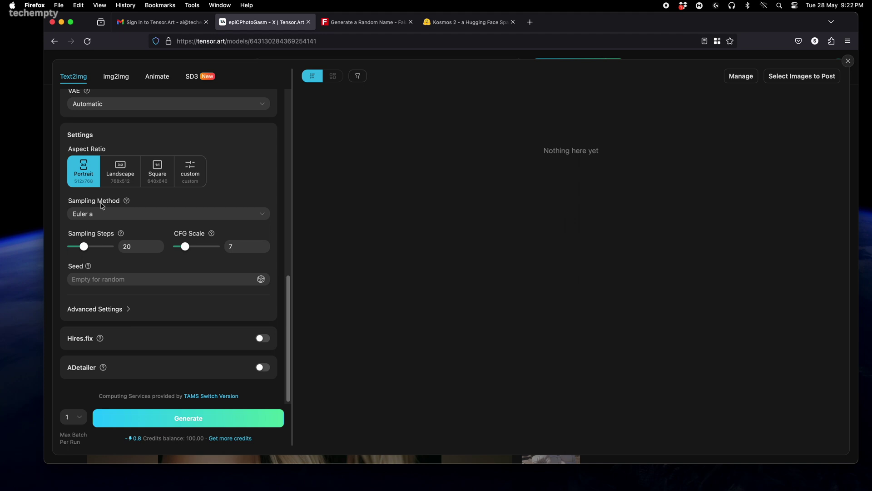
{"action": "scroll", "coordinate": [213, 336], "scroll_direction": "up", "scroll_amount": 1}
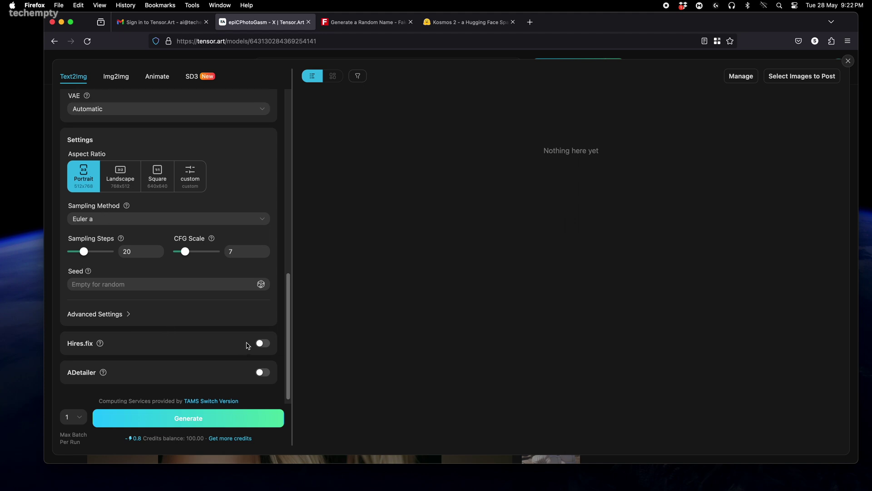
{"action": "left_click", "coordinate": [263, 344]}
{"action": "scroll", "coordinate": [256, 350], "scroll_direction": "down", "scroll_amount": 5}
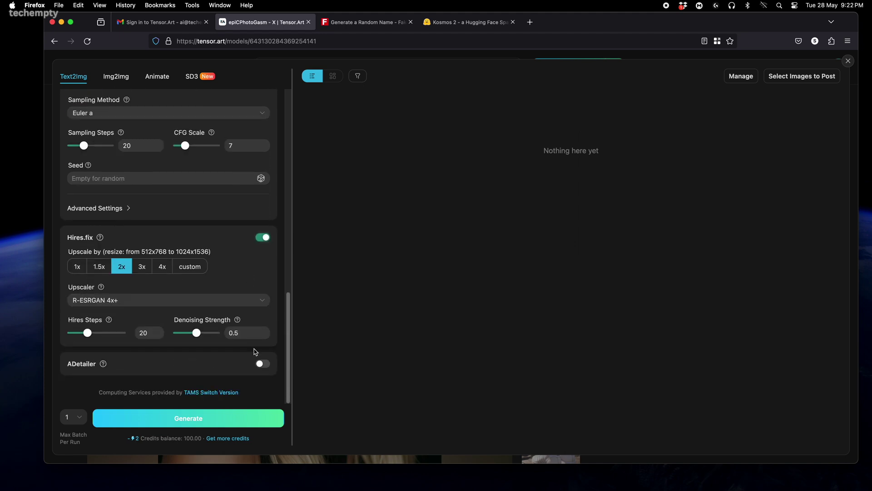
{"action": "left_click", "coordinate": [267, 365]}
{"action": "scroll", "coordinate": [263, 359], "scroll_direction": "down", "scroll_amount": 5}
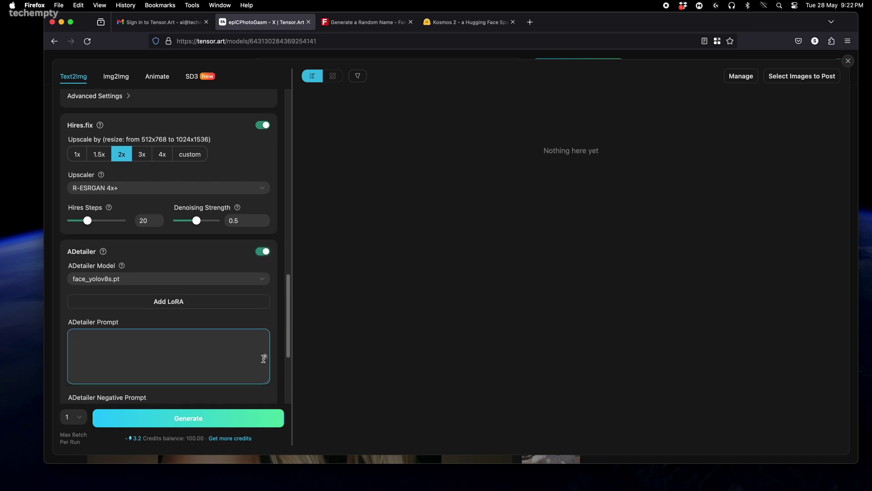
{"action": "scroll", "coordinate": [263, 359], "scroll_direction": "down", "scroll_amount": 6}
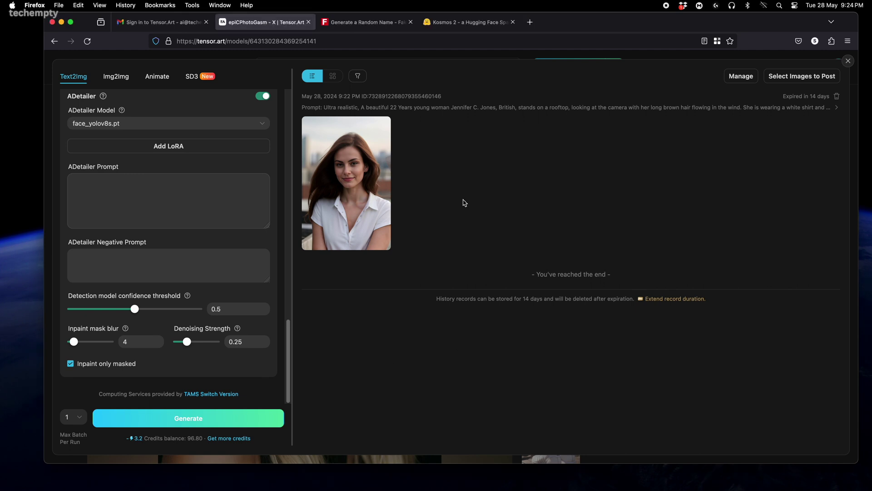
Step: View the generated rooftop portrait full size, zooming in and back out
{"action": "mouse_move", "coordinate": [361, 193]}
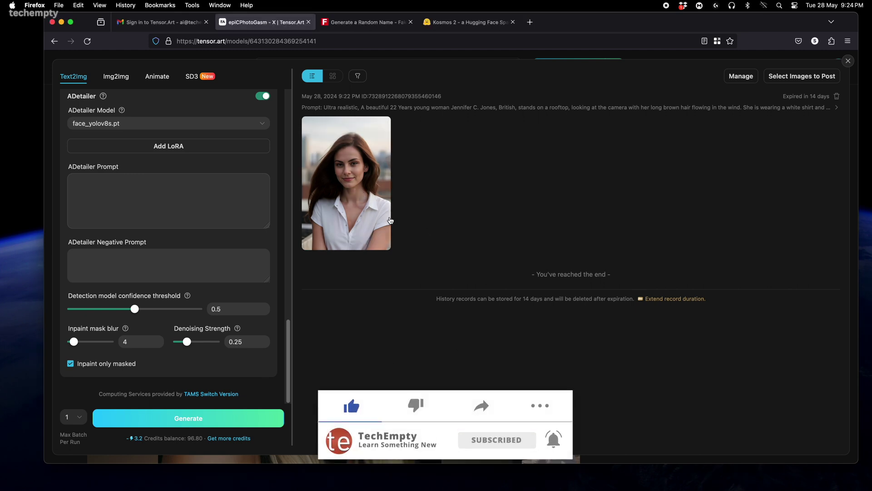
{"action": "left_click", "coordinate": [359, 193]}
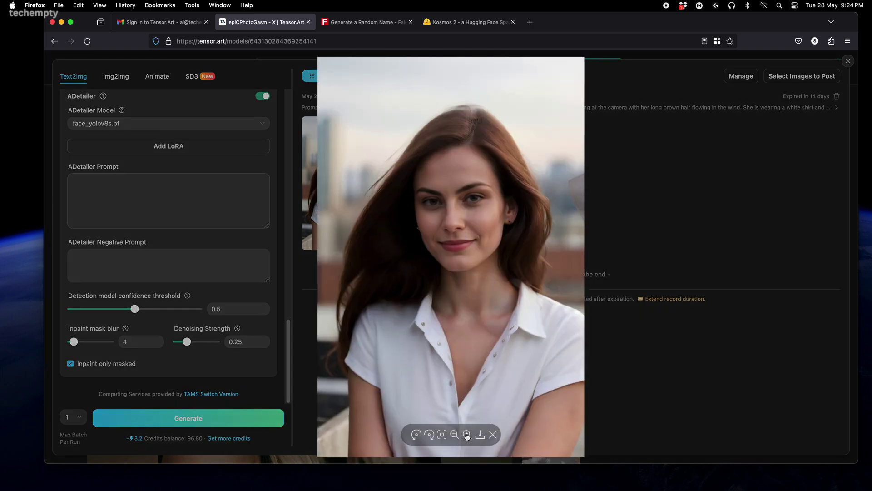
{"action": "left_click", "coordinate": [466, 435]}
{"action": "left_click", "coordinate": [453, 436]}
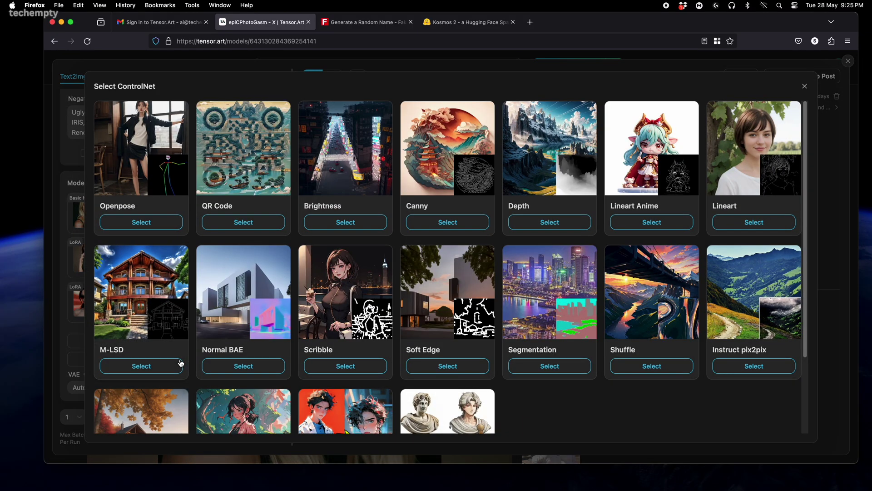
Step: Attach an Openpose ControlNet from the standing full-body reference pose and generate again
{"action": "left_click", "coordinate": [160, 223]}
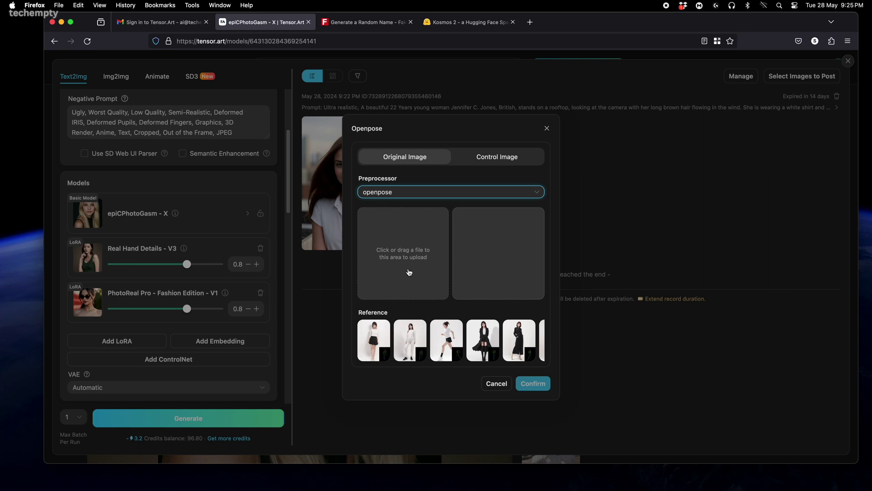
{"action": "left_click", "coordinate": [518, 339]}
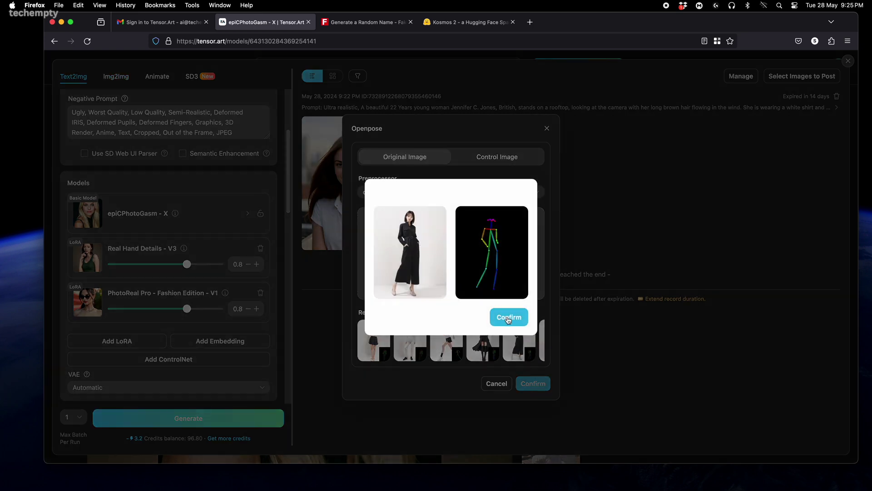
{"action": "left_click", "coordinate": [509, 319]}
{"action": "left_click", "coordinate": [534, 415]}
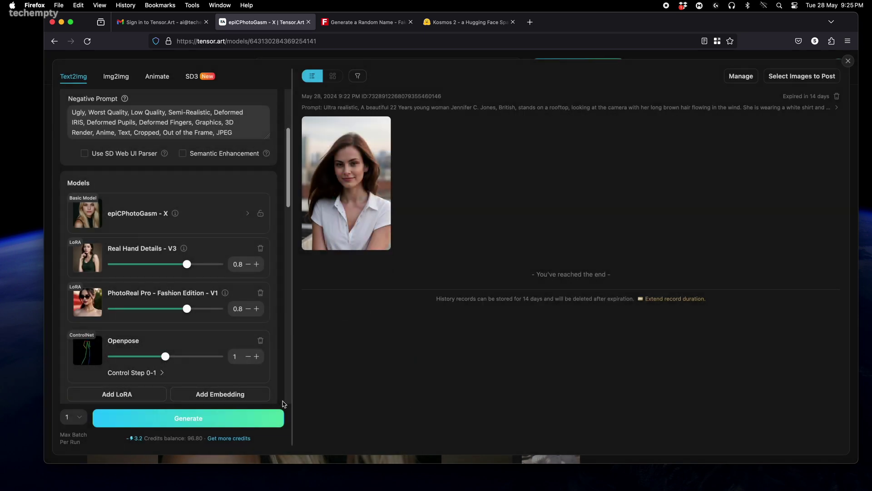
{"action": "left_click", "coordinate": [259, 419]}
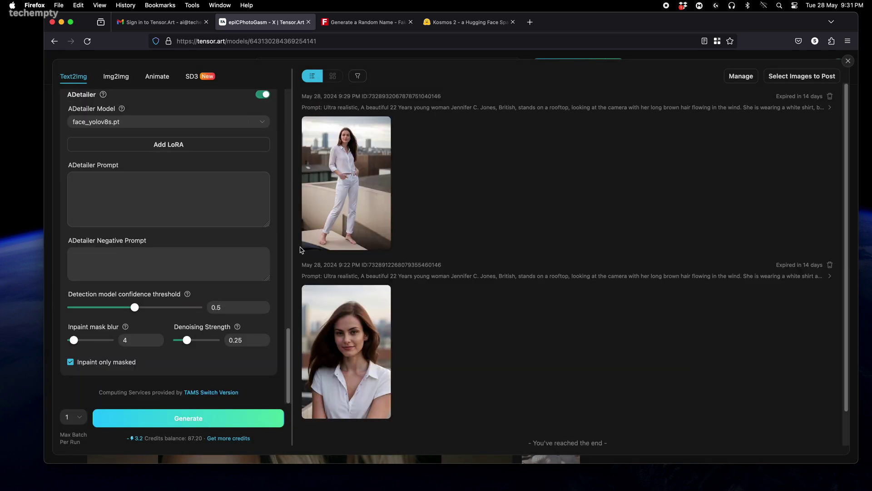
Step: Enlarge the new full-body rooftop image of the woman in white shirt and jeans
{"action": "left_click", "coordinate": [345, 182]}
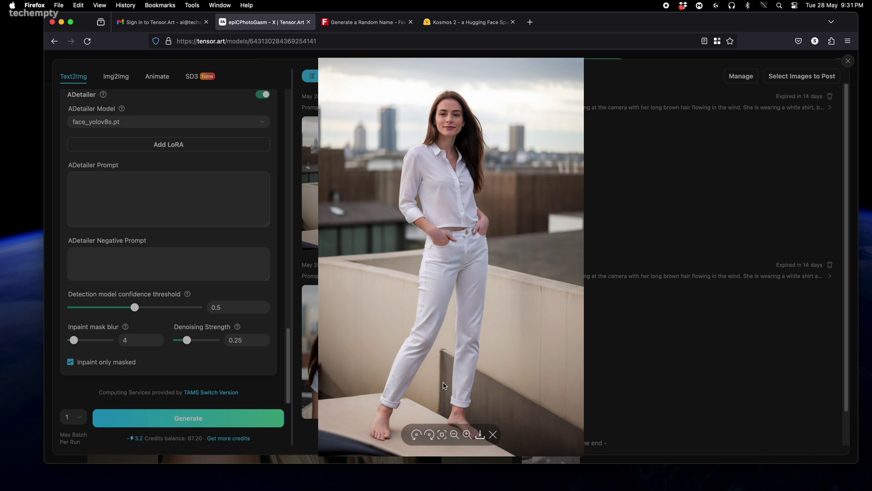
{"action": "scroll", "coordinate": [450, 227], "scroll_direction": "up", "scroll_amount": 5}
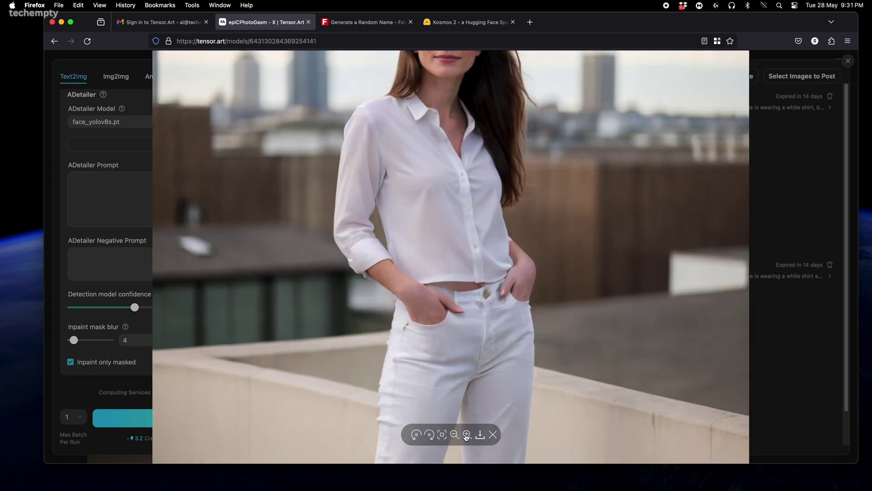